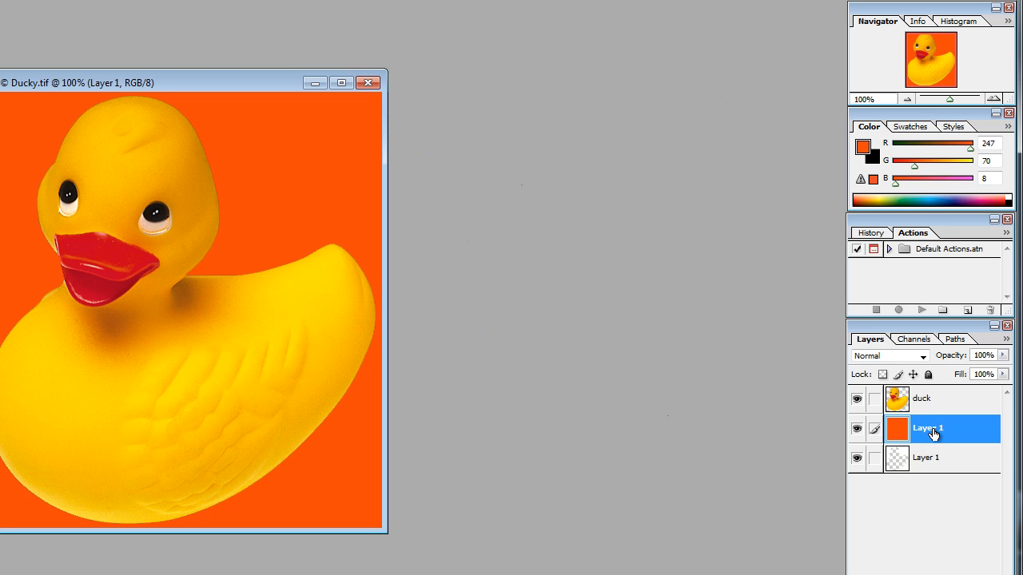
Step: Rename the orange background layer as Layer 2
double_click(931, 430)
click(939, 428)
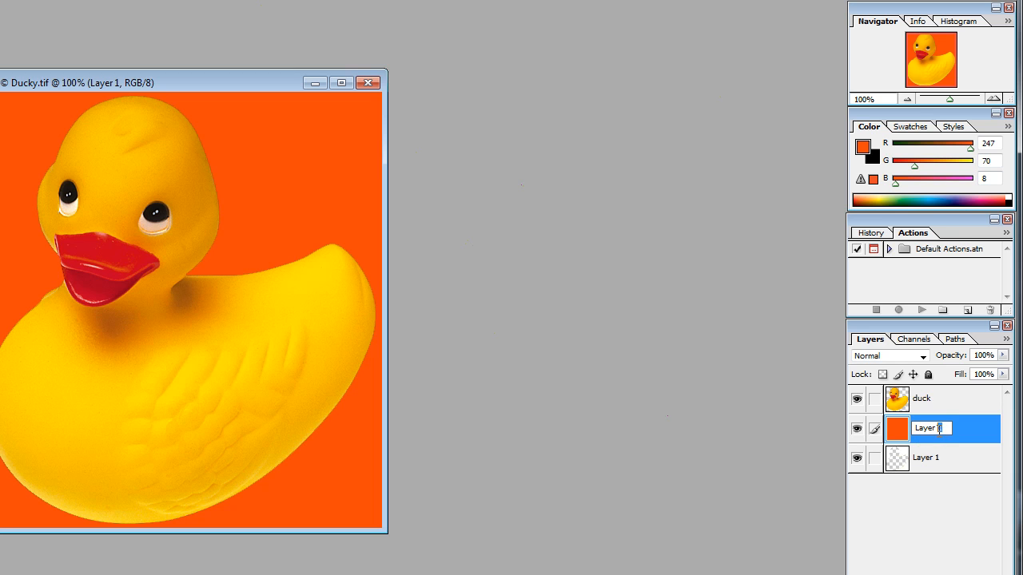
key(BackSpace)
text(2)
Step: Hide Layer 2 and Layer 1, and make the duck layer active
click(857, 432)
click(858, 460)
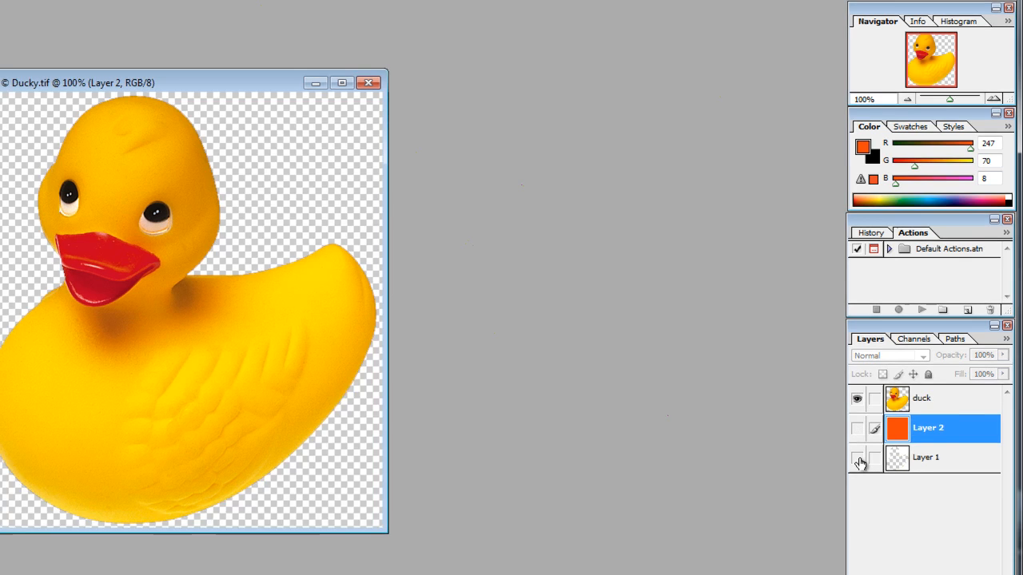
click(938, 399)
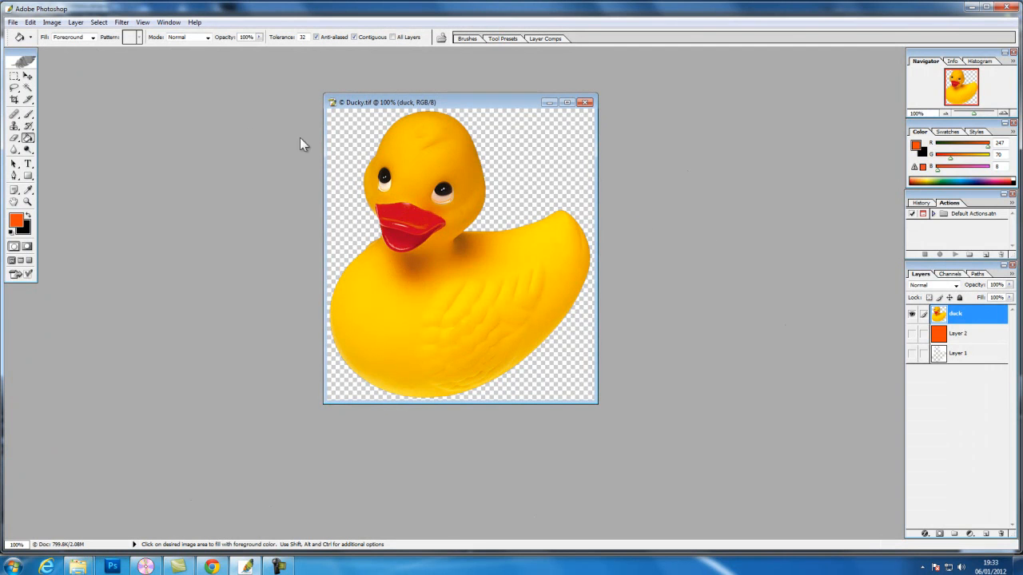
Step: Enlarge the image window beyond the canvas and select the transparent background around the duck with the Magic Wand
click(28, 89)
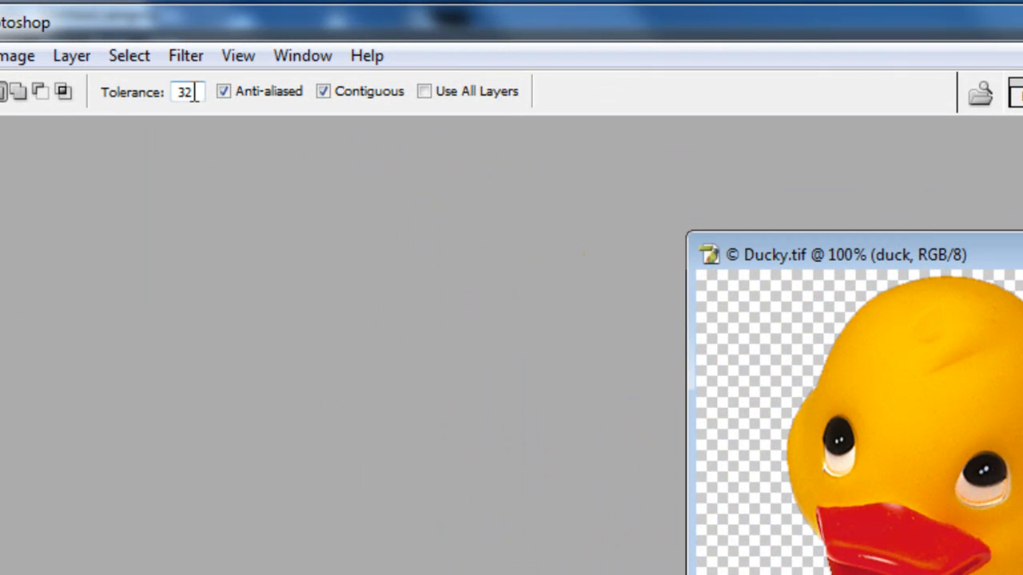
click(194, 93)
click(196, 93)
drag(196, 93, 176, 93)
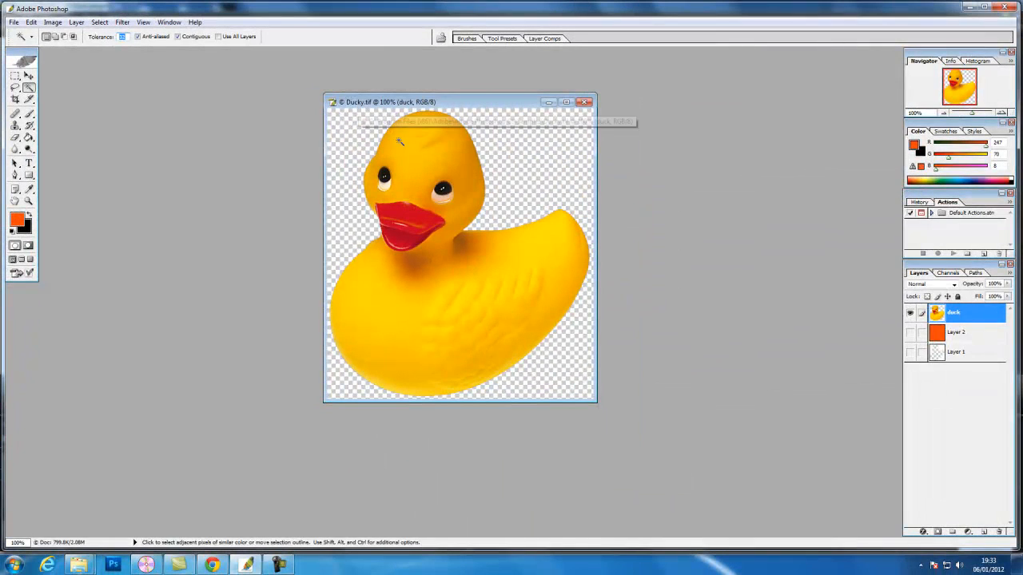
drag(596, 401, 662, 454)
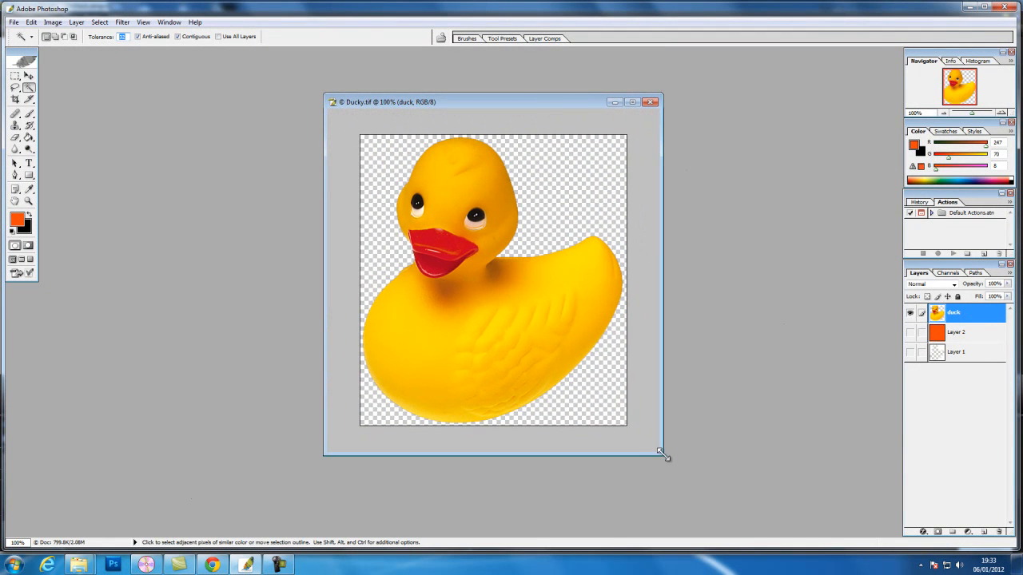
click(376, 159)
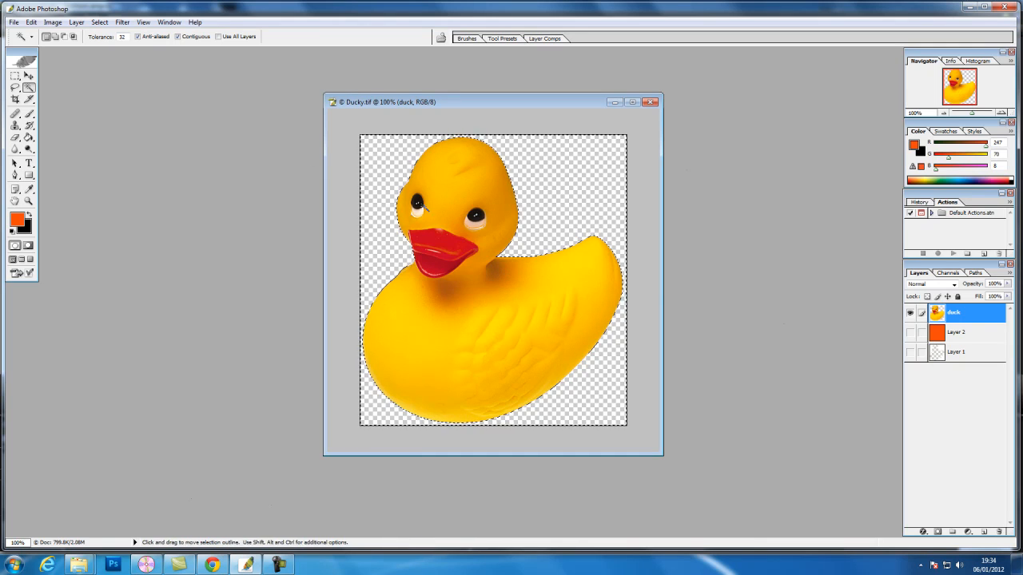
Step: Fill the selected background with the orange foreground colour using the Paint Bucket, and deselect it
click(29, 138)
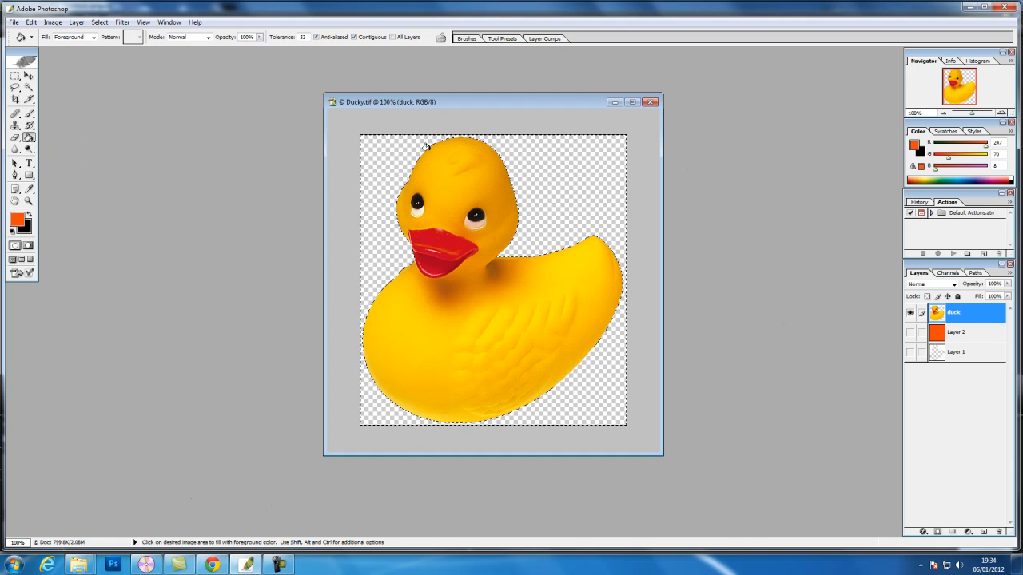
click(379, 168)
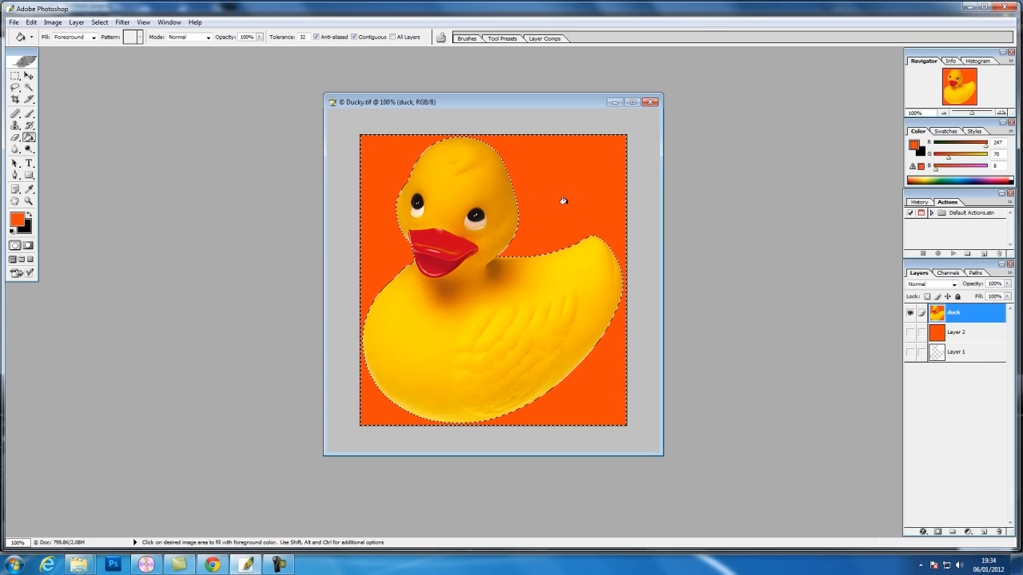
click(99, 22)
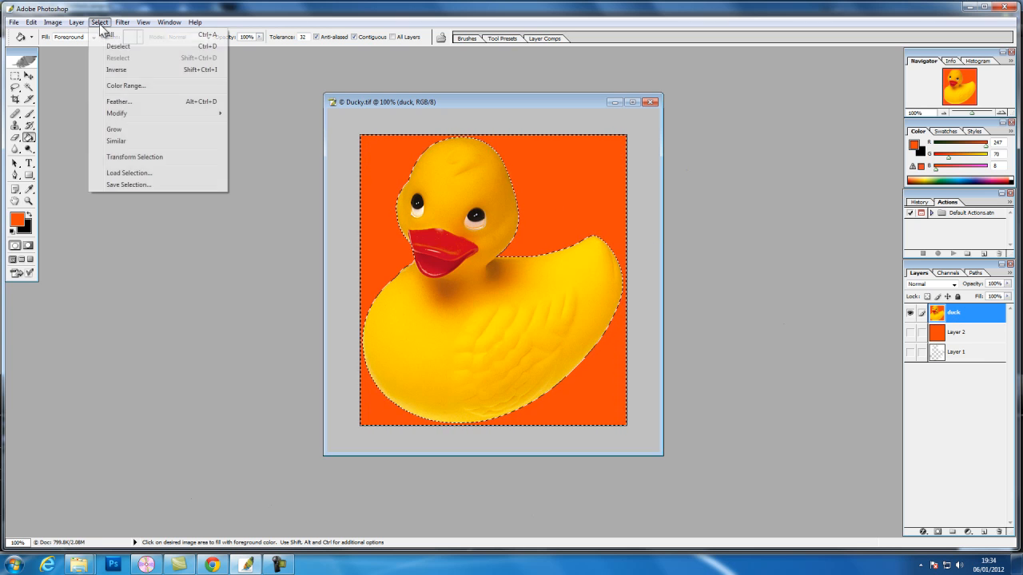
click(114, 47)
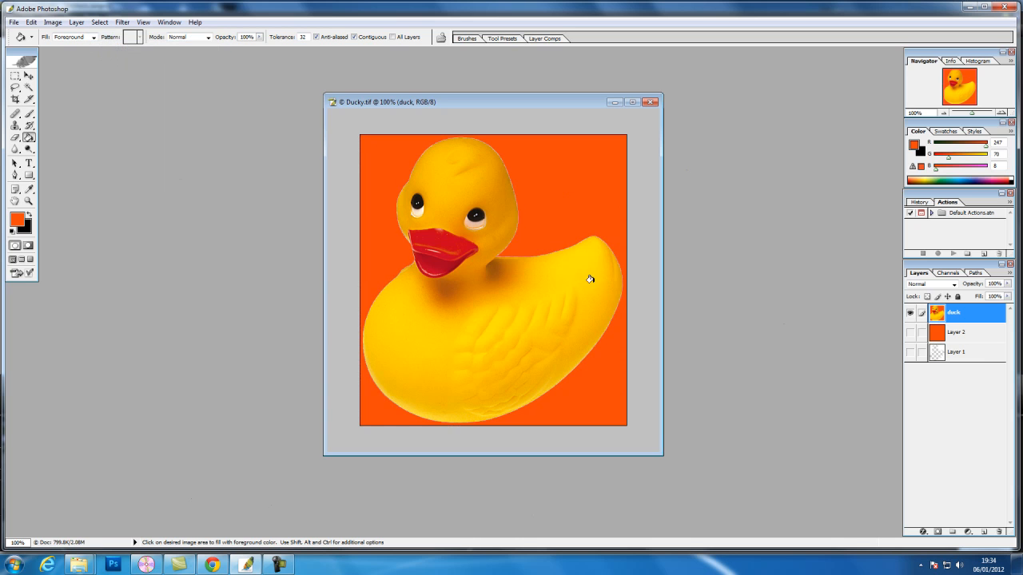
Step: Magnify the fill's edge where the duck's neck meets its back to examine it, and fit the image on screen again
click(28, 201)
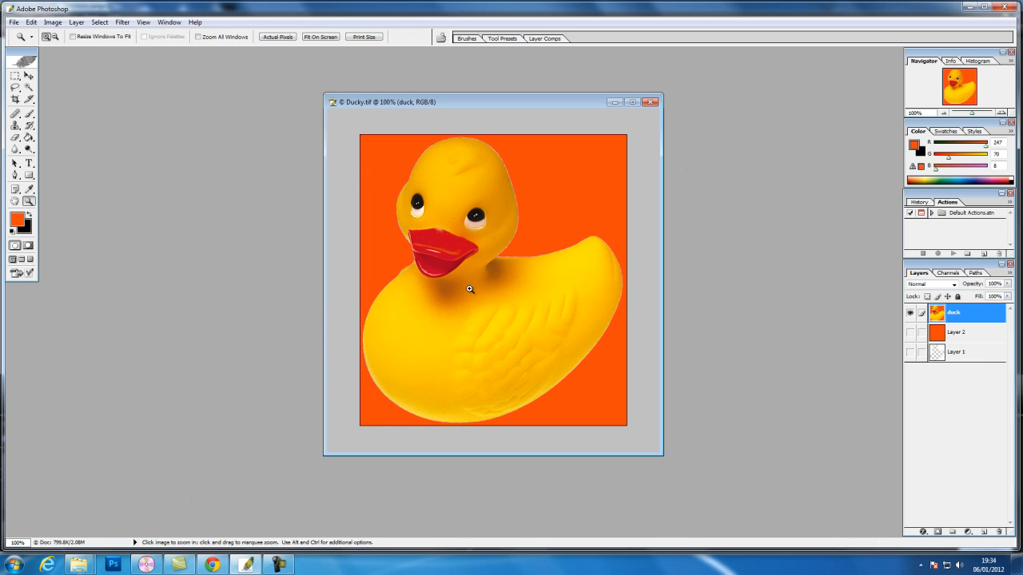
drag(498, 244, 535, 276)
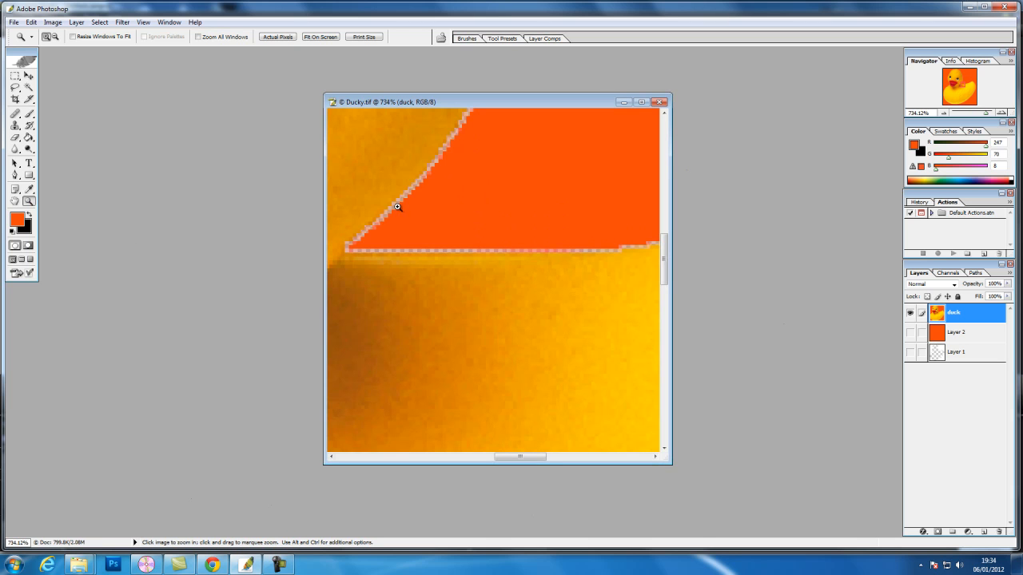
click(143, 23)
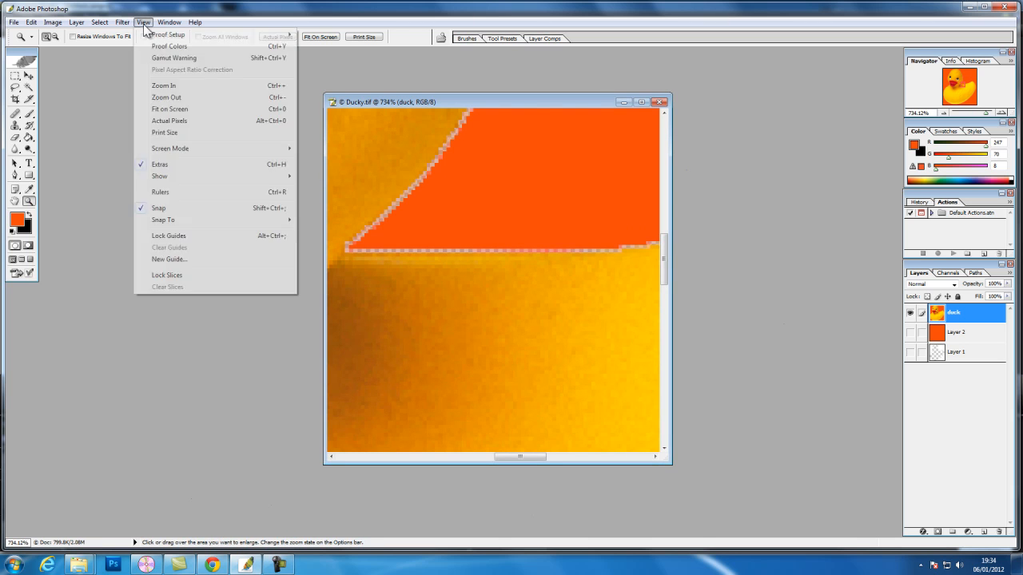
click(182, 110)
drag(491, 56, 412, 51)
drag(976, 113, 970, 117)
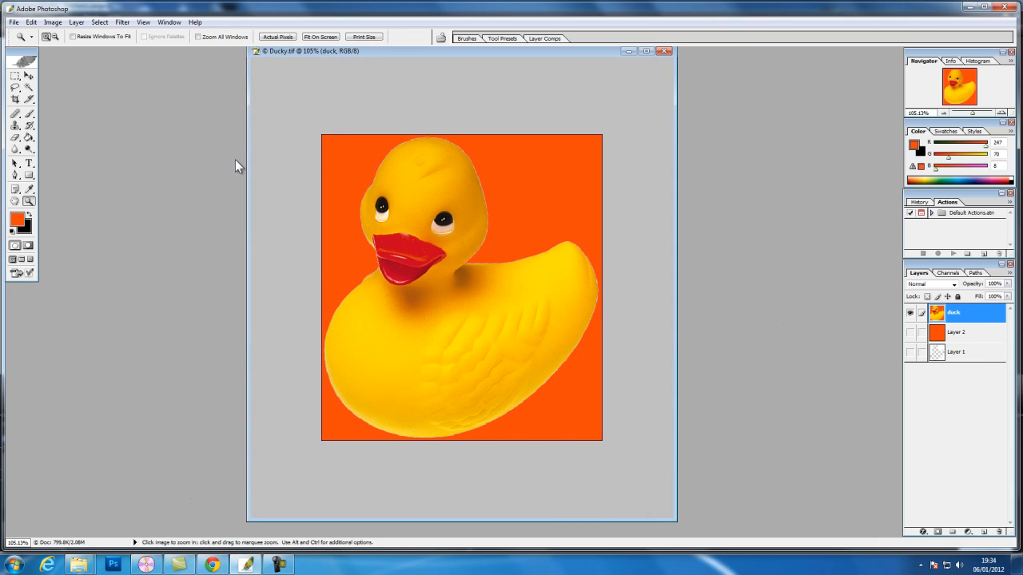
Step: Select the duck's yellow body with the Magic Wand and add the head, neck shadows and eye areas to the selection
click(28, 87)
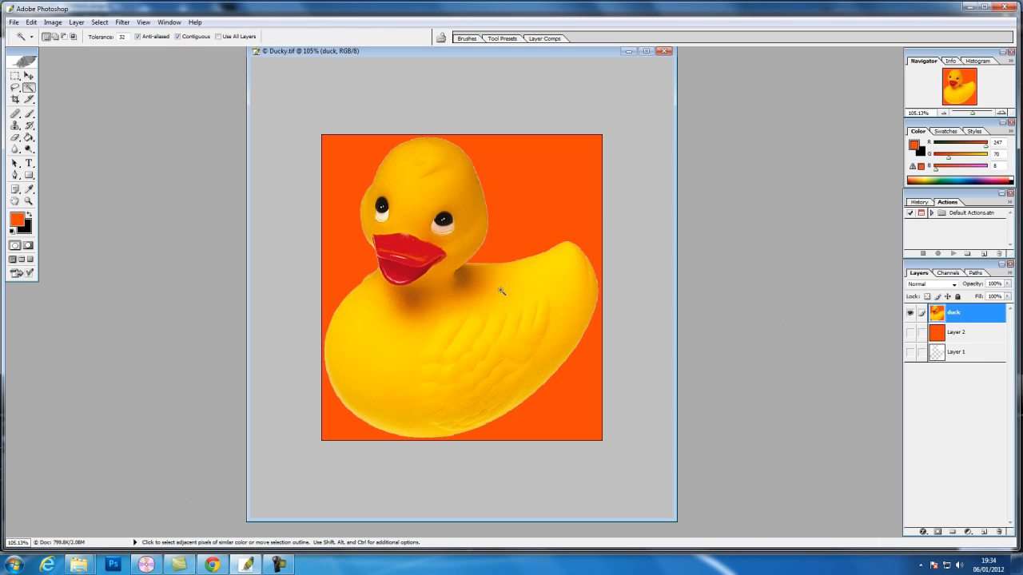
click(417, 354)
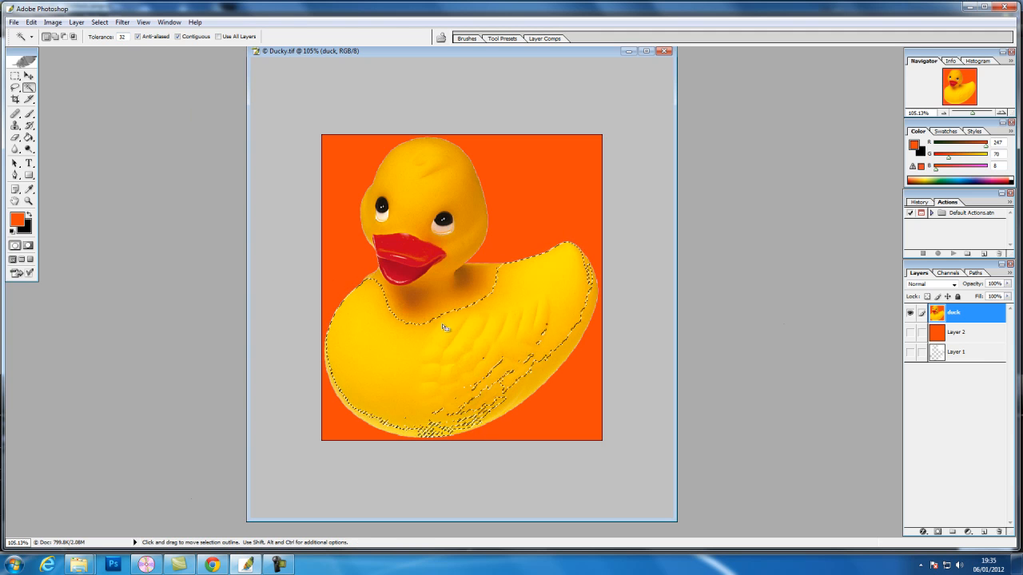
shift+click(416, 311)
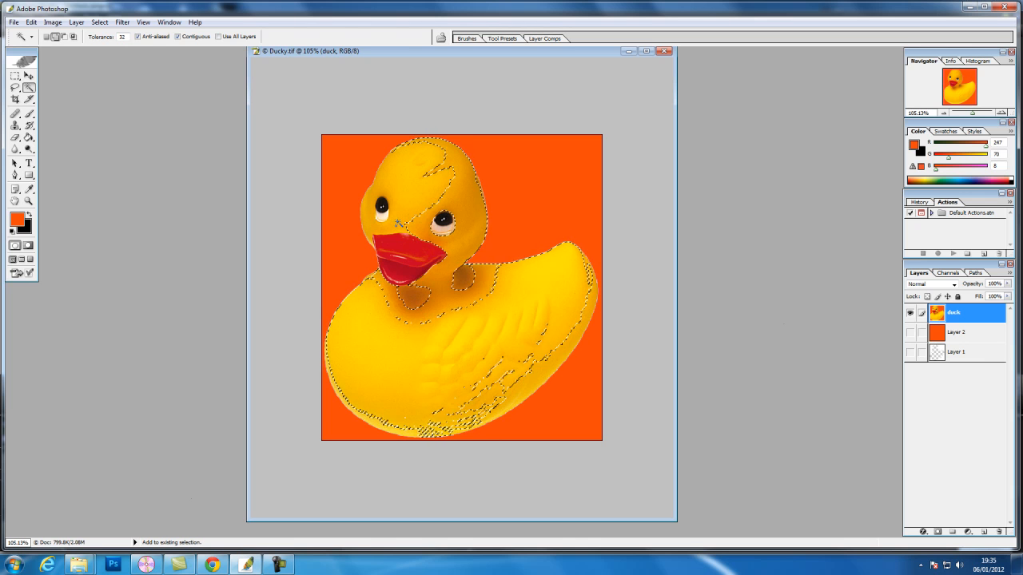
shift+click(462, 281)
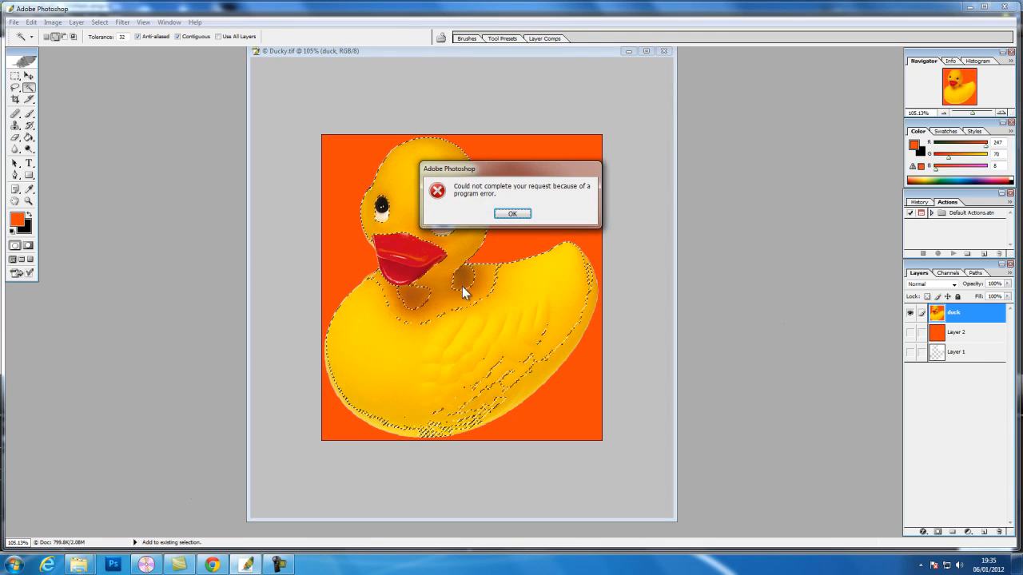
click(512, 214)
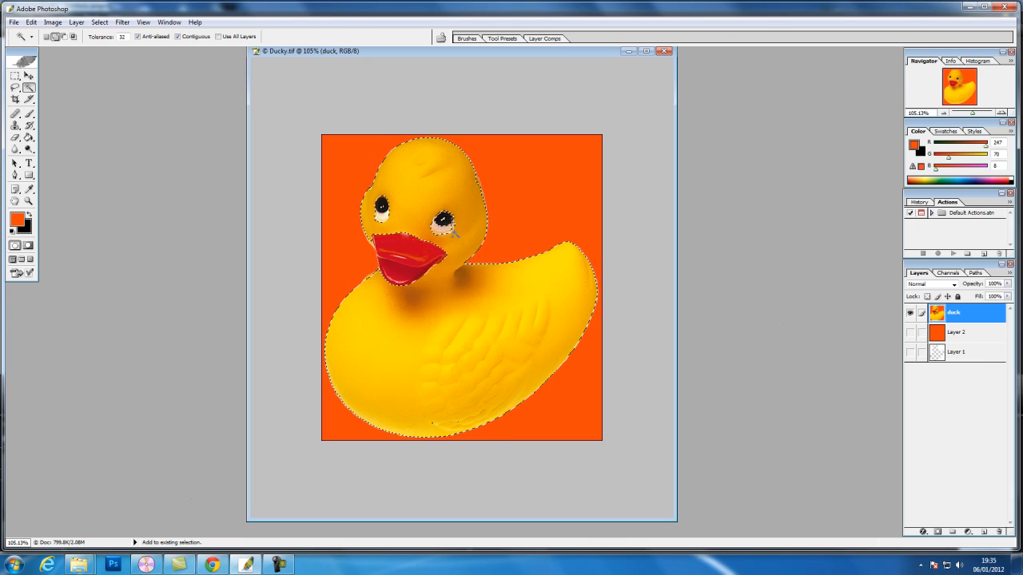
click(381, 215)
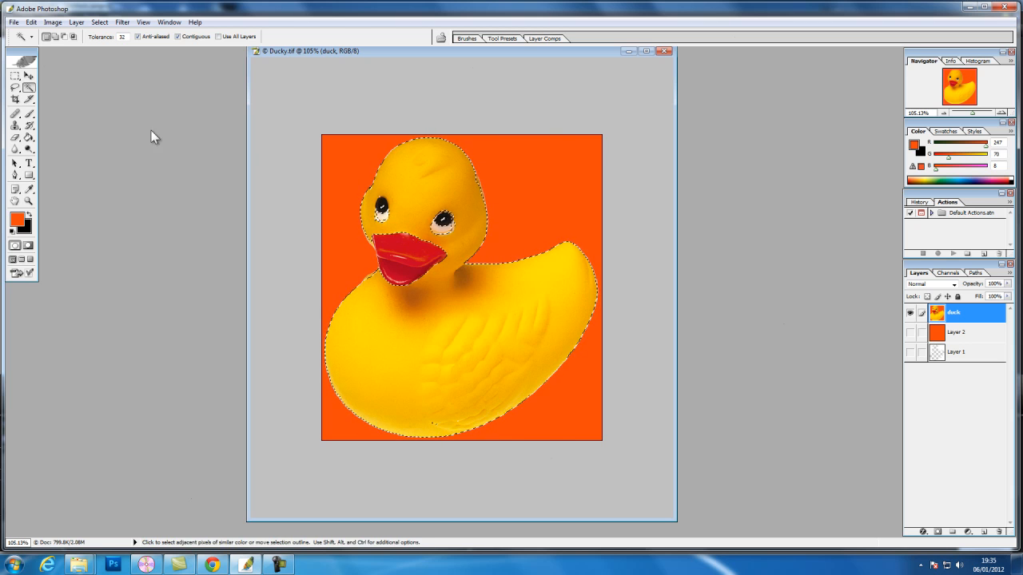
Step: Add the missed patches near the duck's underside to the selection with the Lasso tool, and deselect everything
click(15, 88)
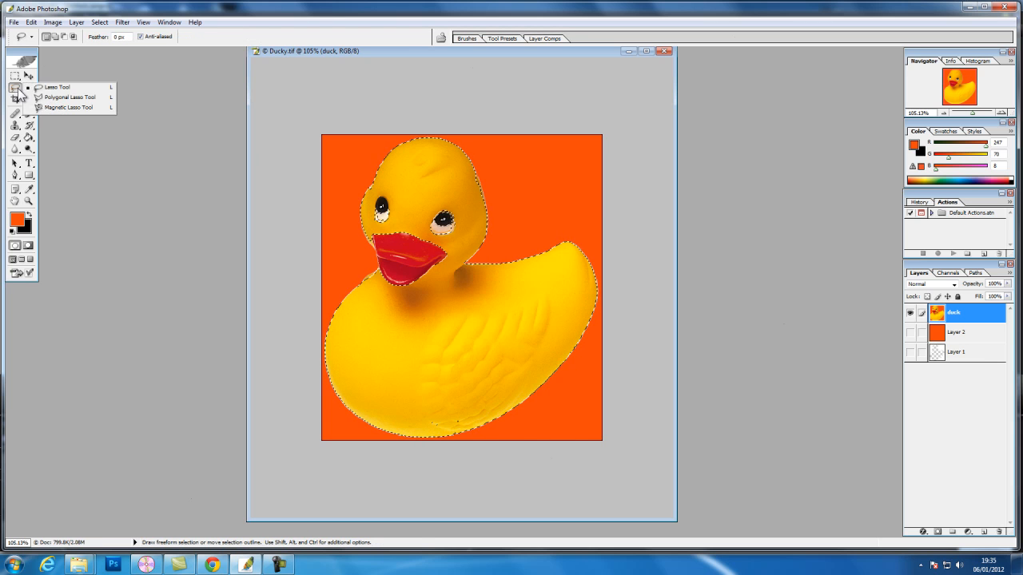
click(45, 91)
key(shift)
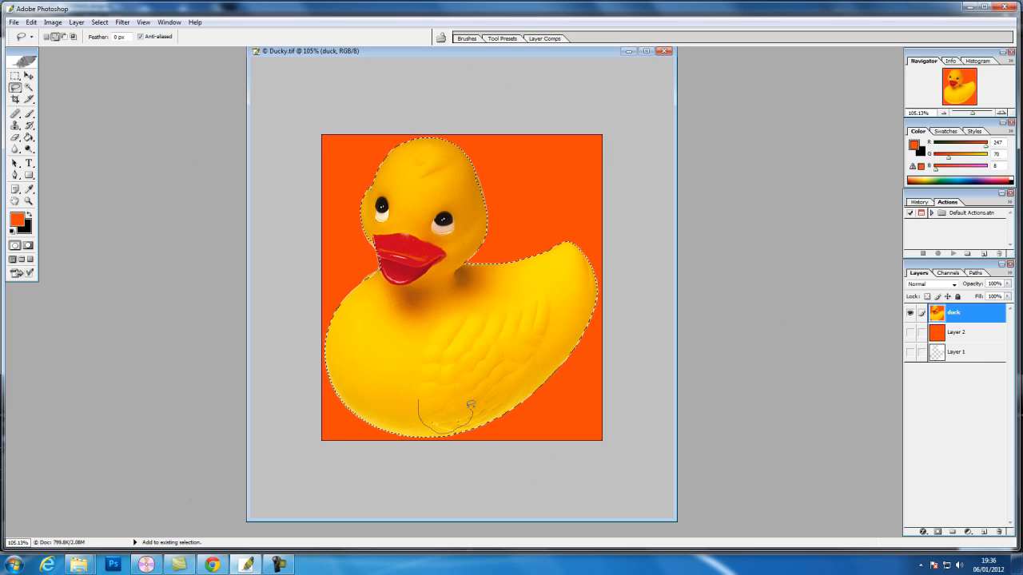
drag(421, 395, 421, 396)
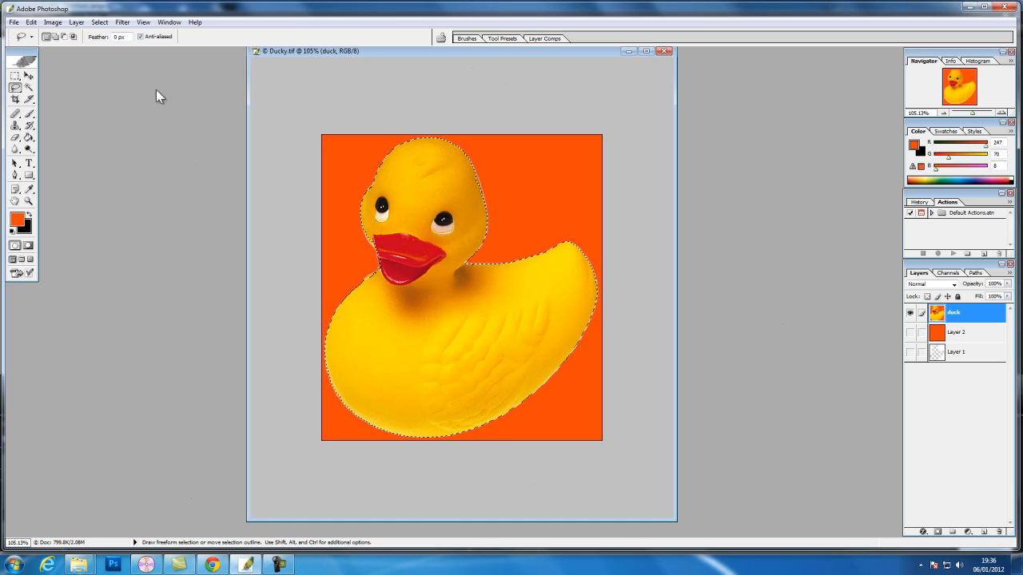
click(100, 22)
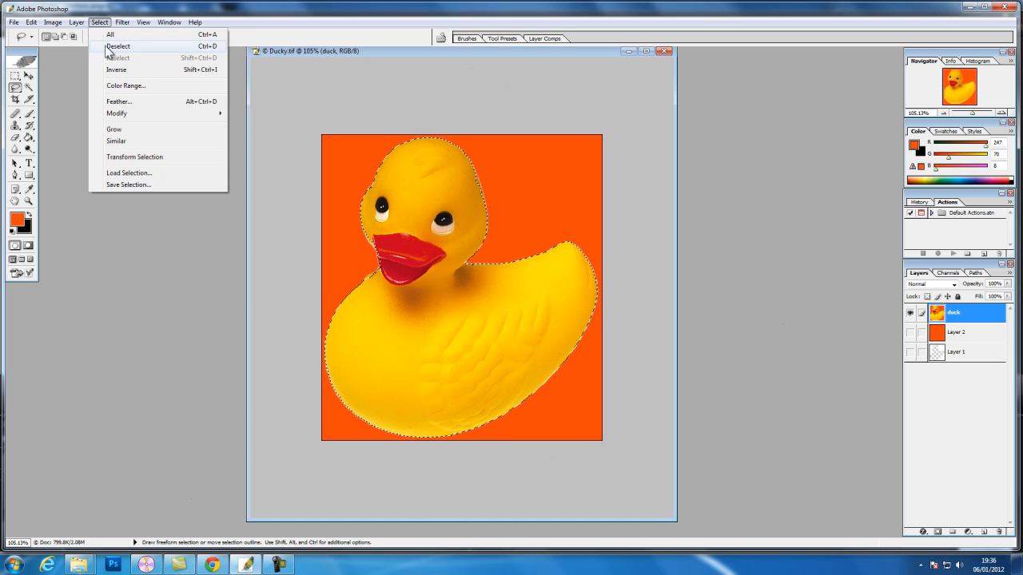
click(107, 47)
Step: Select part of the duck's chest with the Magic Wand at a tolerance of 10
click(29, 87)
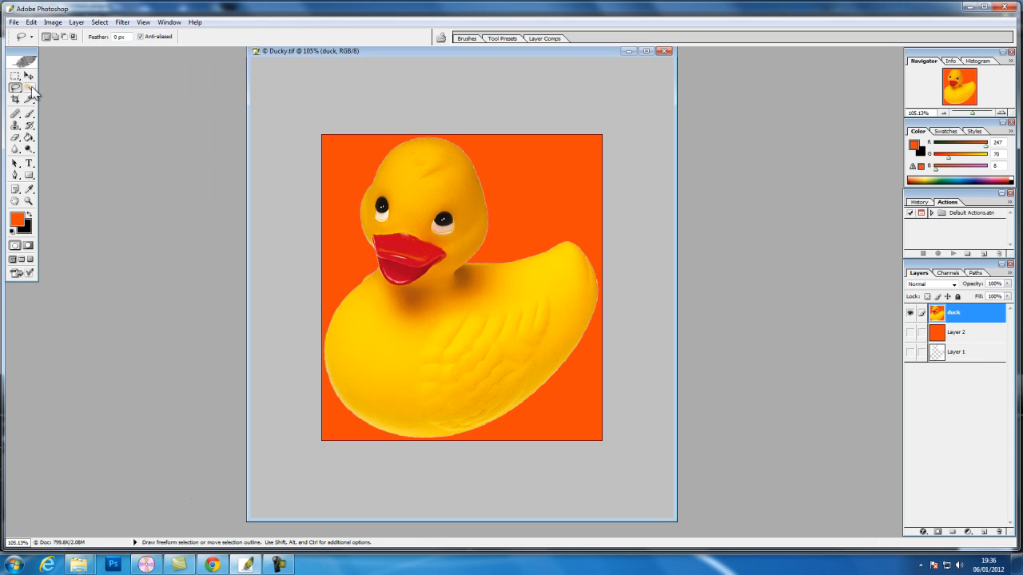
text(10)
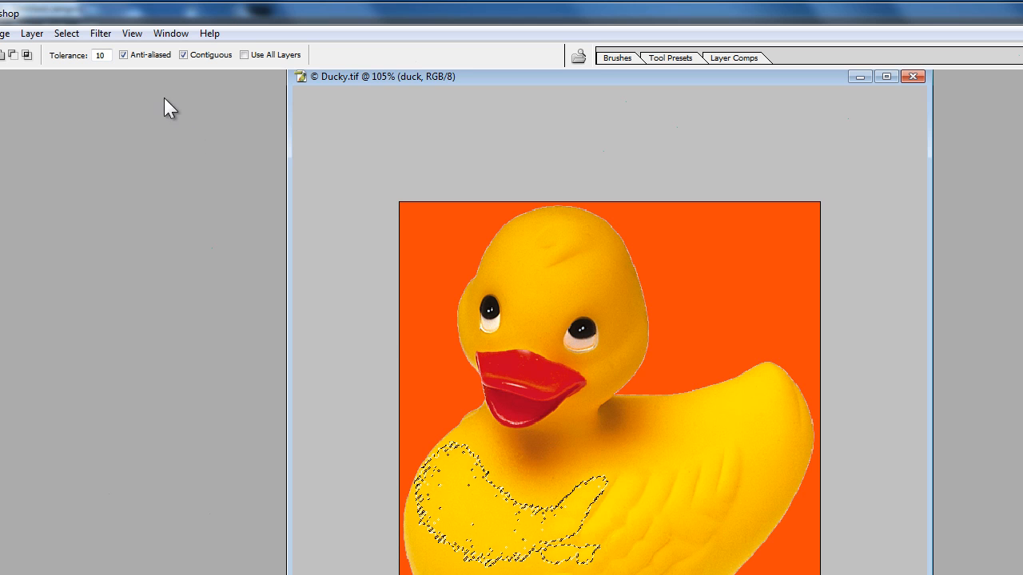
Step: Set the Magic Wand's tolerance to 60 and clear the chest selection
double_click(104, 56)
text(60)
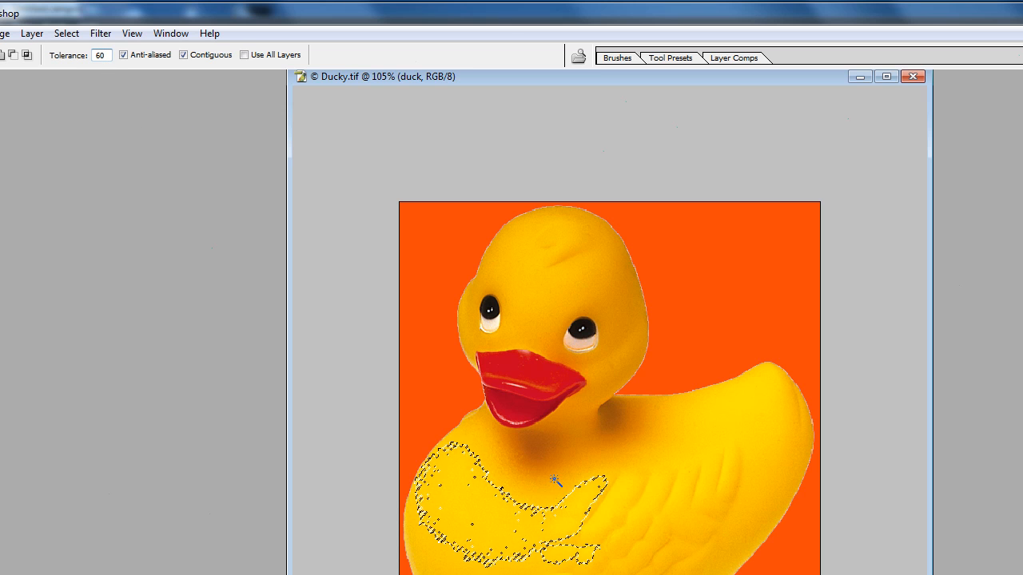
click(66, 32)
click(82, 68)
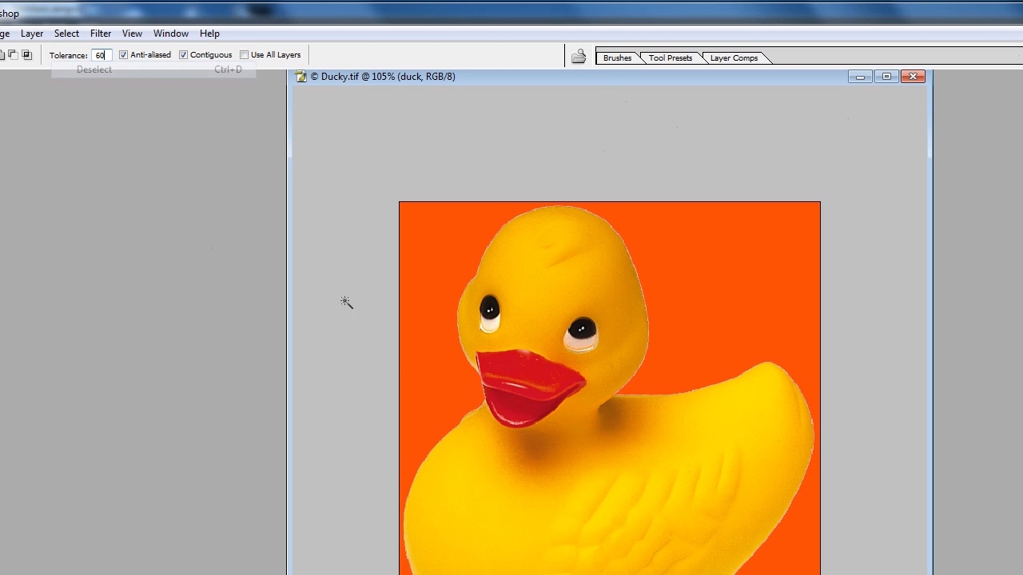
Step: Try selecting the duck's body and extending the selection to other areas with the Magic Wand, and deselect everything
click(564, 525)
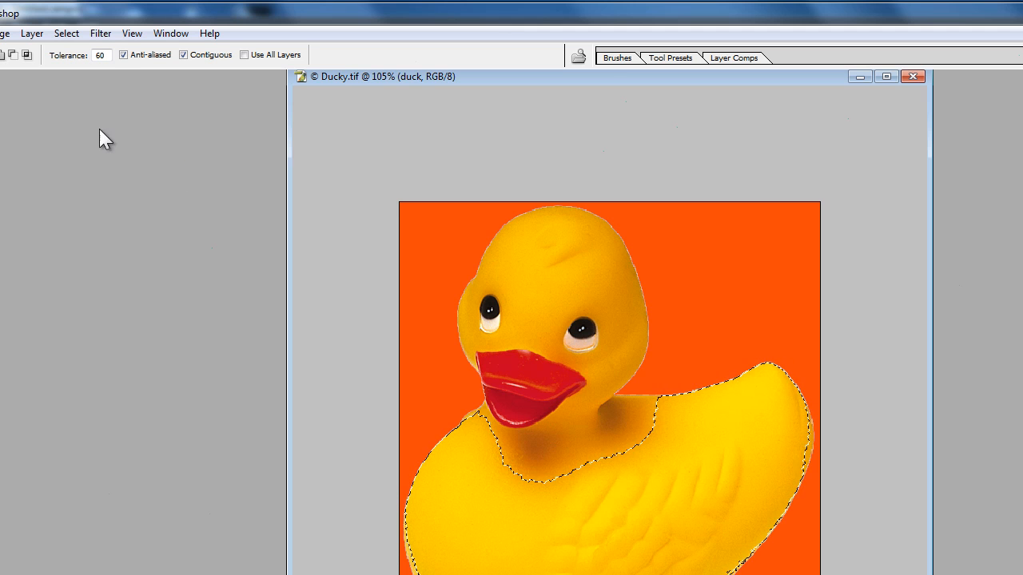
shift+click(544, 343)
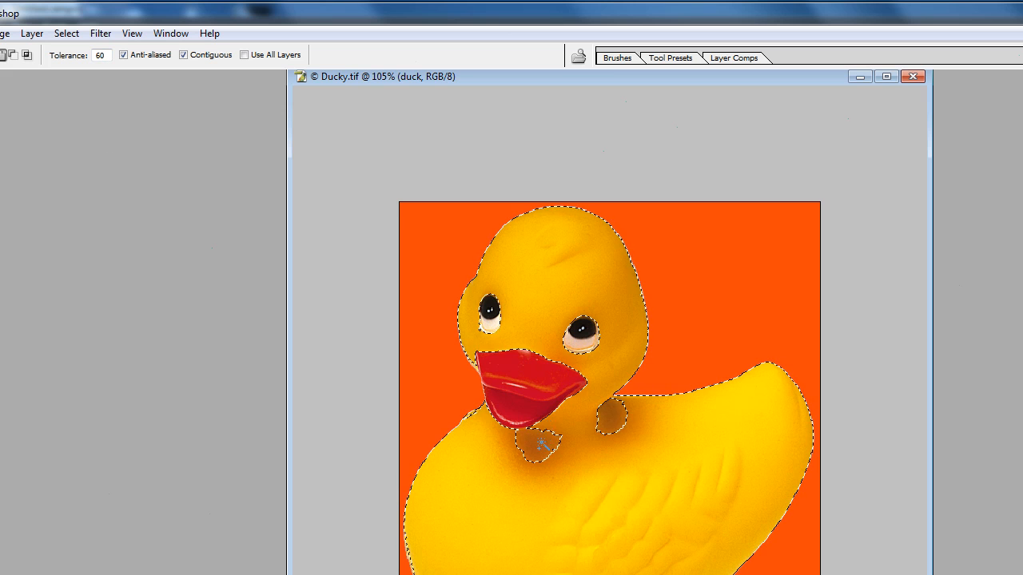
shift+click(538, 397)
shift+click(548, 388)
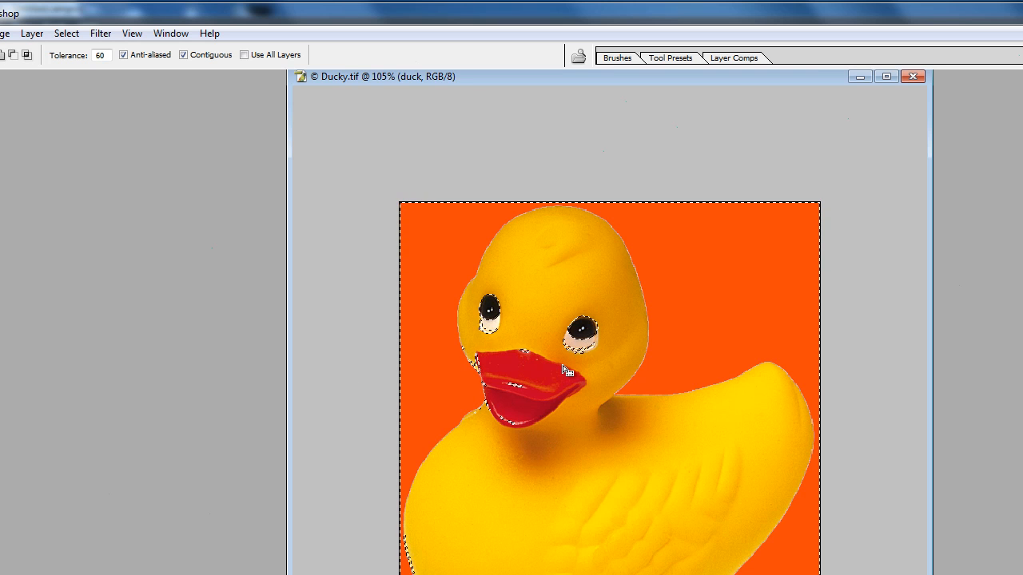
click(66, 33)
click(83, 67)
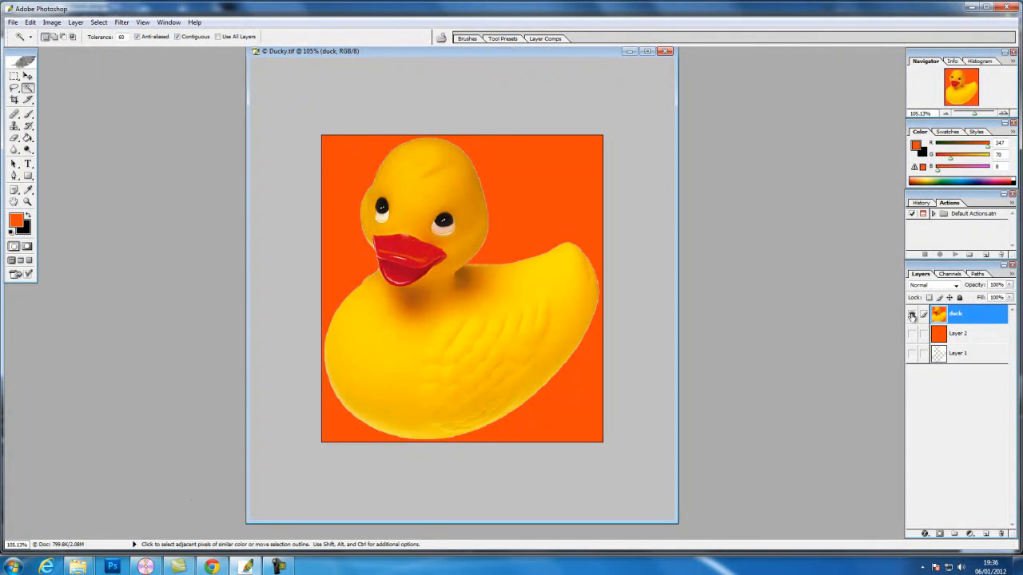
Step: Make Layer 1 and Layer 2 visible again, switching the duck layer off and back on
click(911, 316)
click(913, 354)
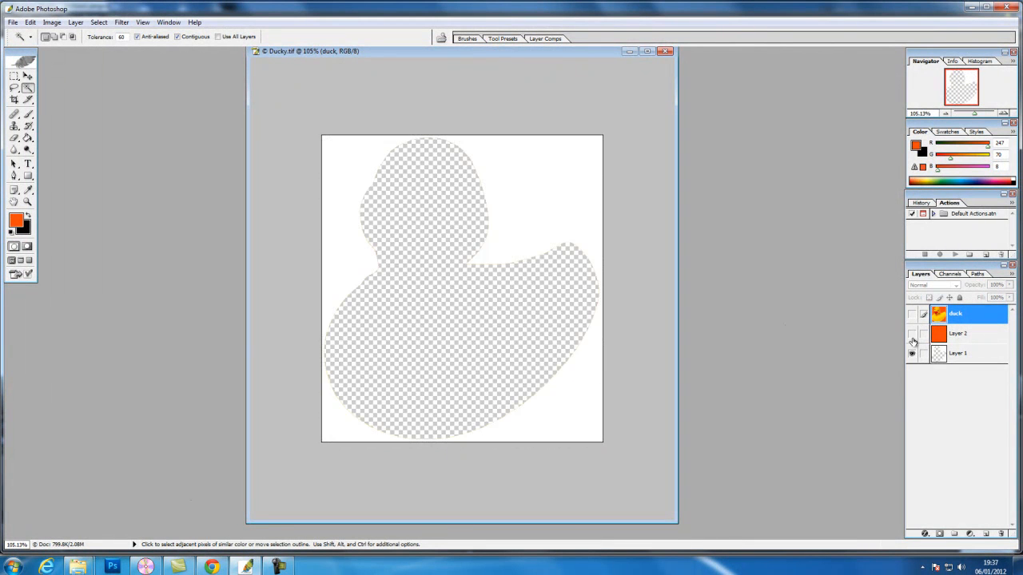
click(912, 334)
click(912, 314)
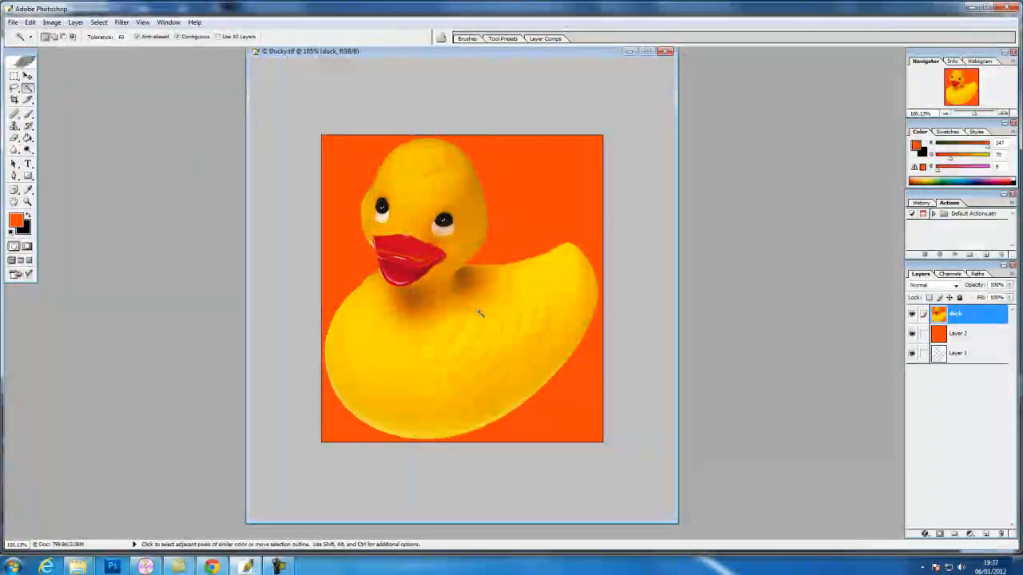
Step: Hide Layer 1 and Layer 2, and draw a freehand Lasso selection around the duck's eyes and upper beak
click(912, 334)
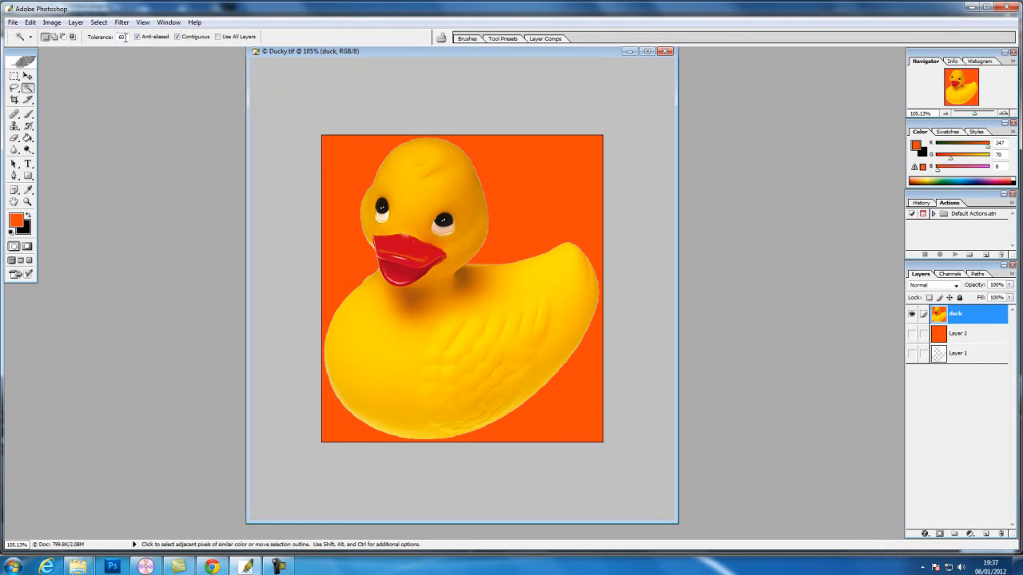
click(14, 91)
mouse_move(369, 166)
mouse_down()
mouse_move(344, 179)
mouse_move(360, 252)
mouse_move(447, 227)
mouse_move(376, 170)
mouse_up()
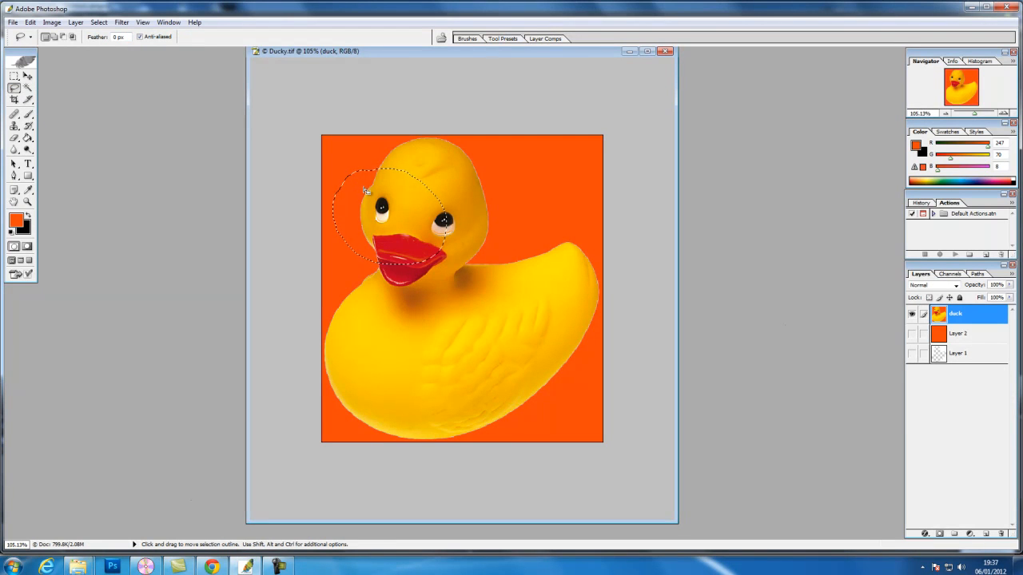
Step: Clear the freehand selection and draw a straight-sided Polygonal Lasso selection from the duck's head across its neck to its body
click(14, 89)
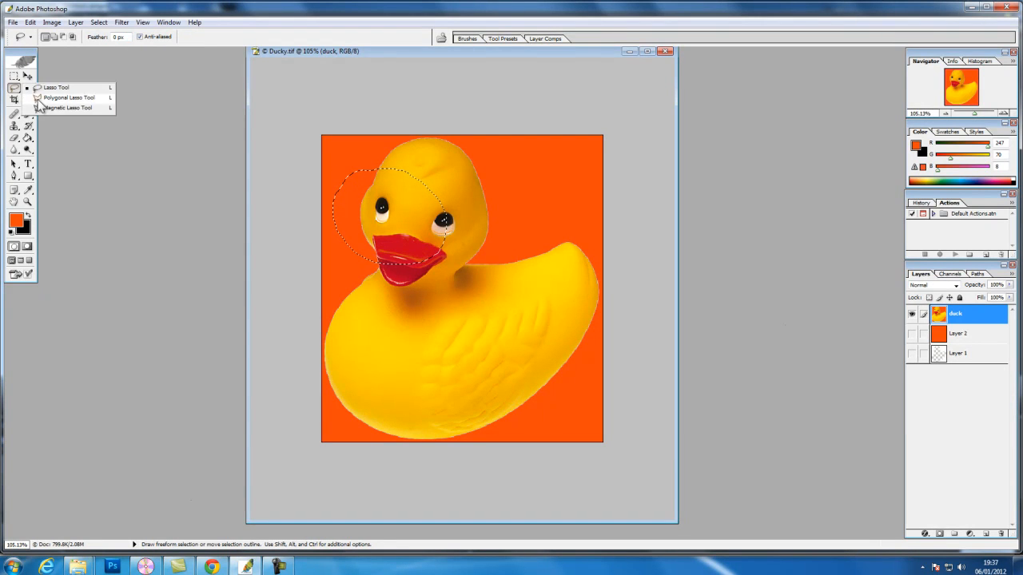
click(40, 97)
key(ctrl+d)
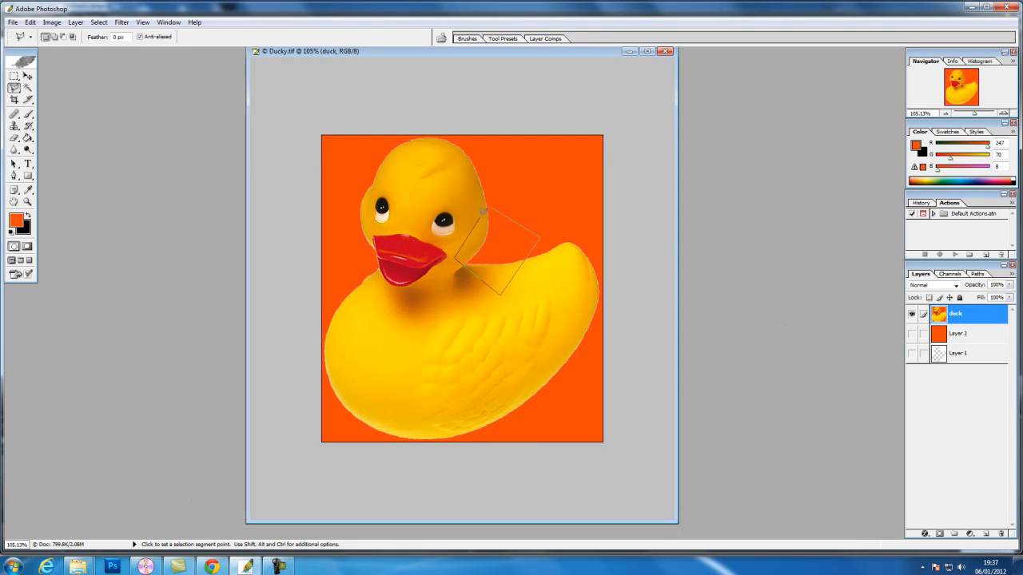
click(432, 173)
click(501, 170)
click(513, 326)
click(473, 357)
click(462, 203)
click(431, 173)
Step: Clear the polygonal selection and trace the duck's whole outline with the Magnetic Lasso
click(14, 88)
click(43, 107)
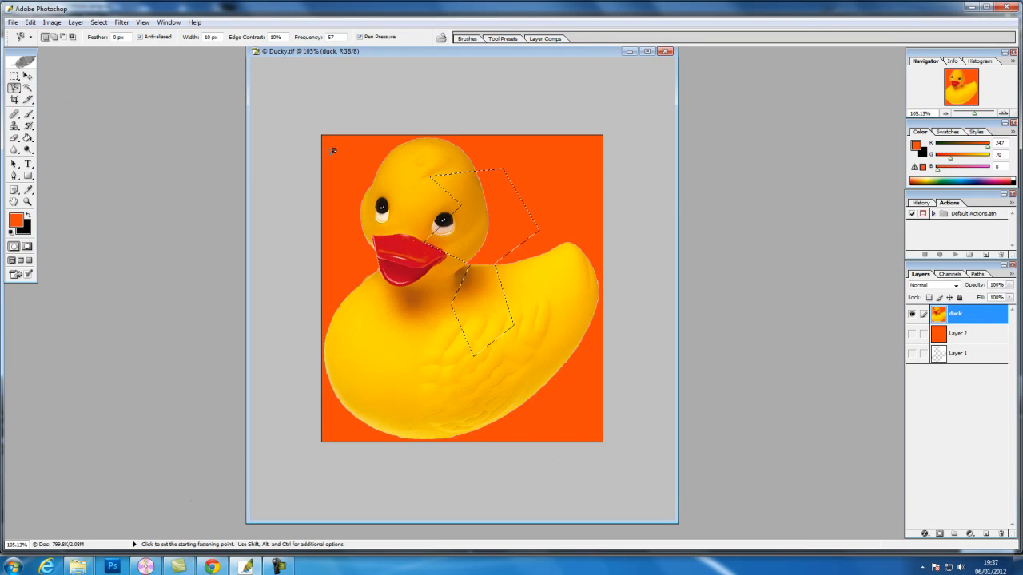
key(ctrl+d)
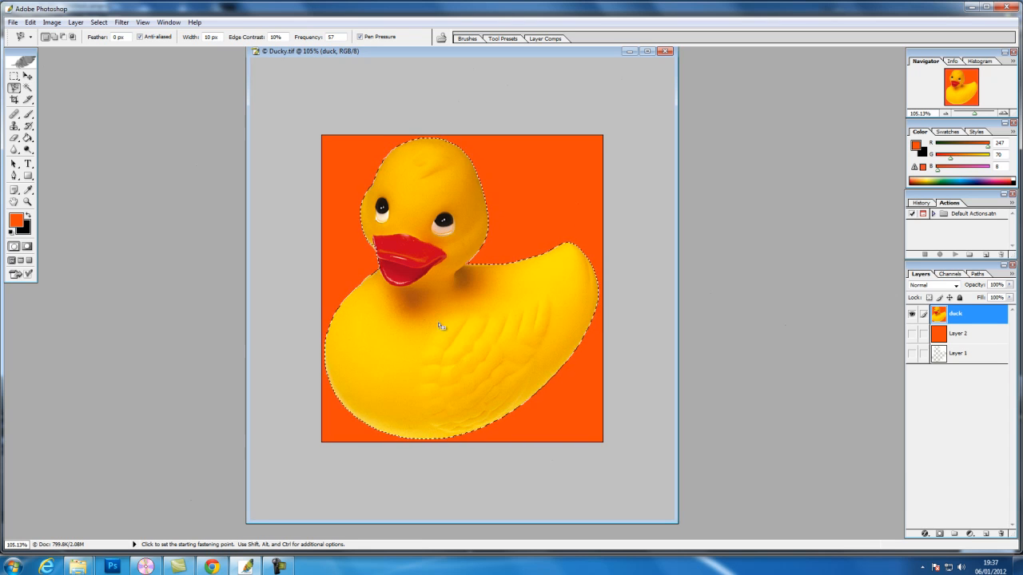
Step: Replace the outline with a Rectangular Marquee selection on the duck's body, adding overlapping rectangles and subtracting others from its lower part
click(14, 80)
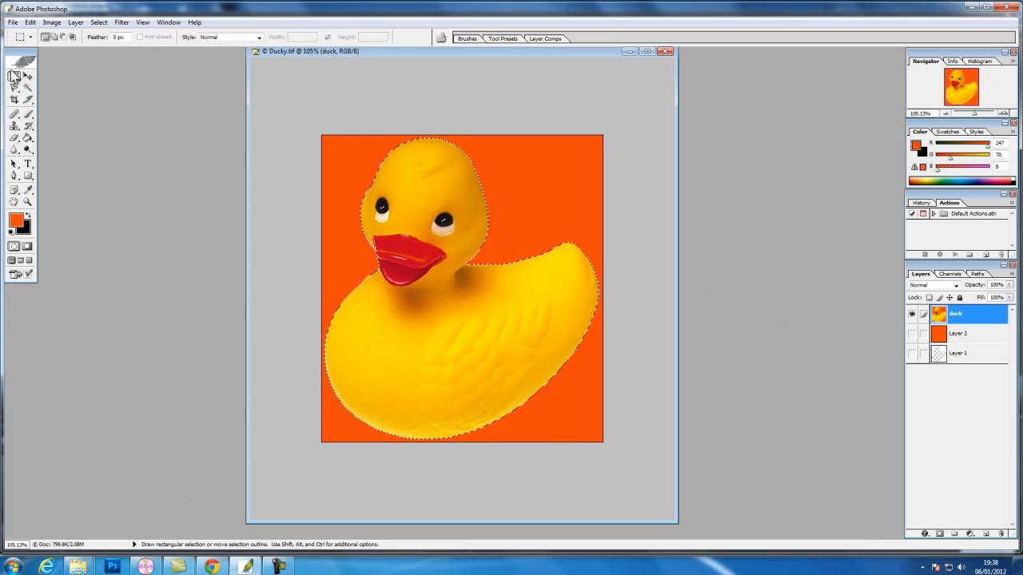
click(417, 185)
drag(474, 200, 562, 332)
drag(383, 289, 480, 368)
key(shift)
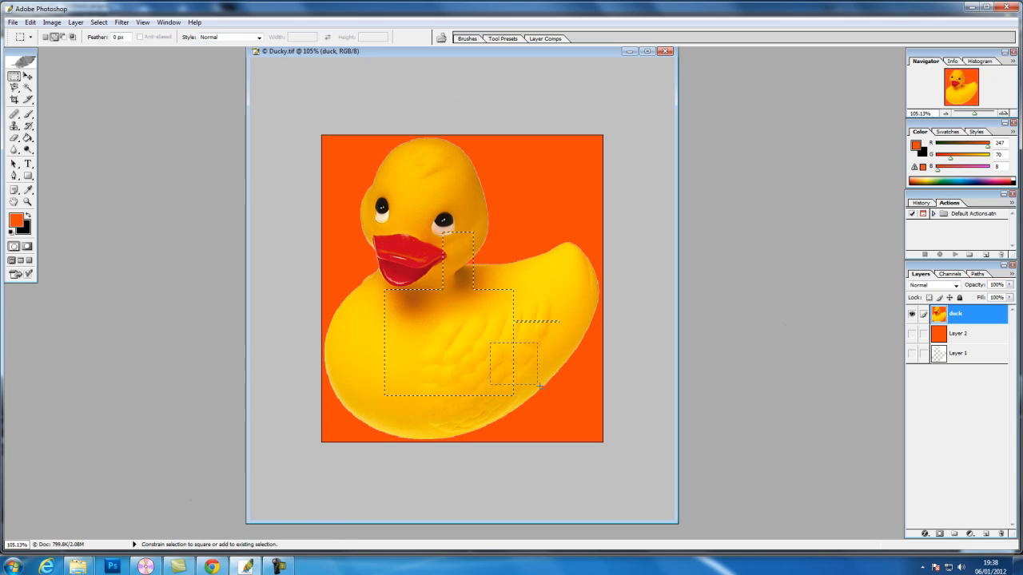
key(alt)
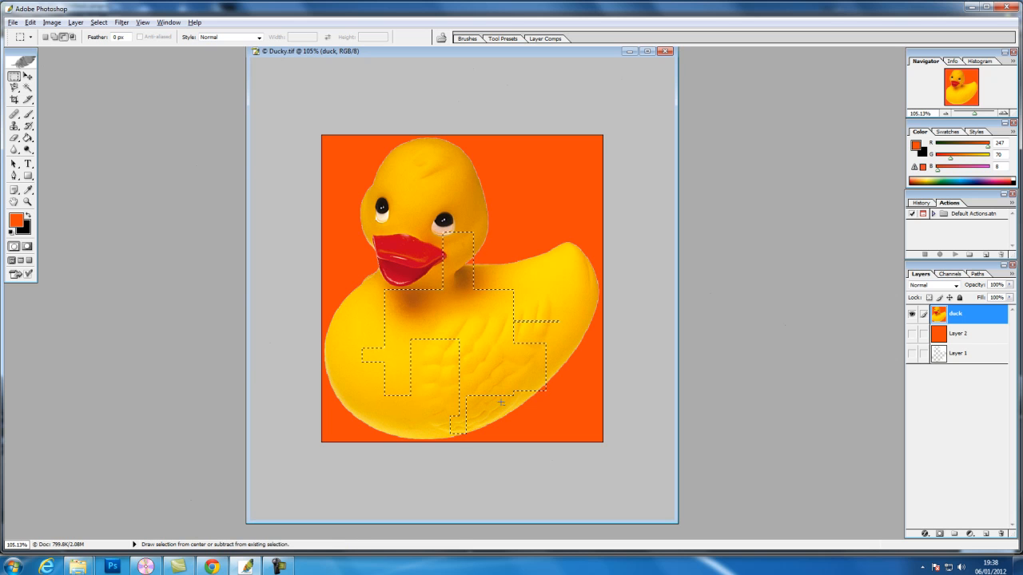
drag(480, 367, 476, 348)
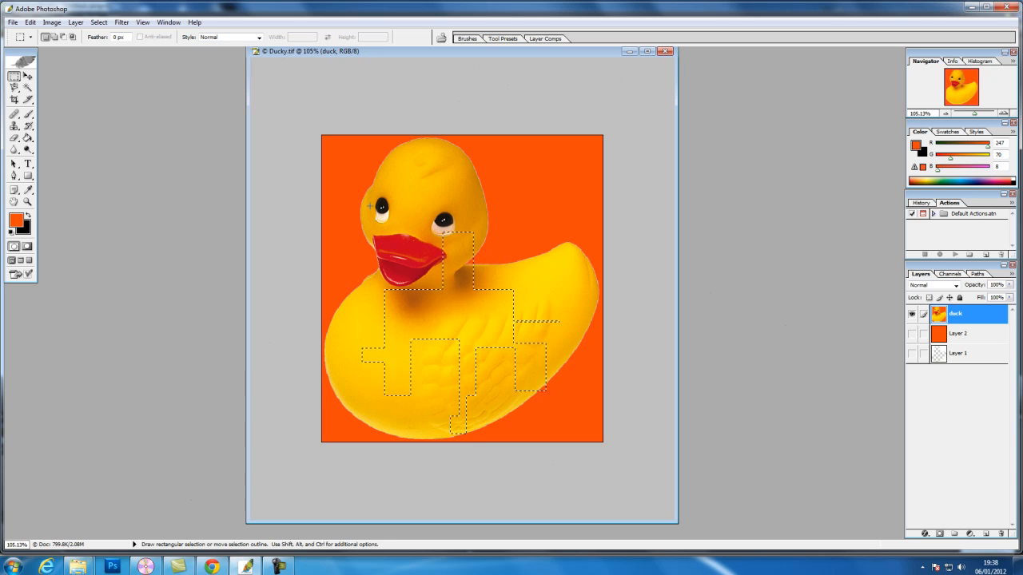
Step: Start a new Rectangular Marquee selection over the duck's face and add overlapping rectangles on the forehead, neck, back and orange background
click(342, 174)
drag(479, 255, 479, 254)
drag(443, 224, 467, 247)
key(shift)
drag(456, 175, 456, 173)
drag(478, 225, 558, 270)
drag(427, 257, 468, 323)
drag(402, 343, 402, 344)
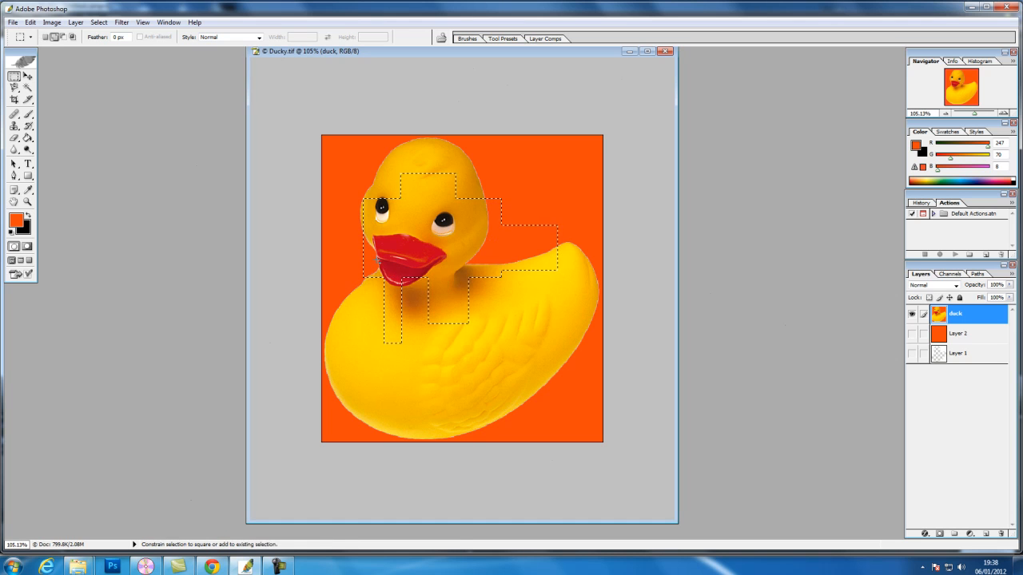
drag(332, 244, 363, 260)
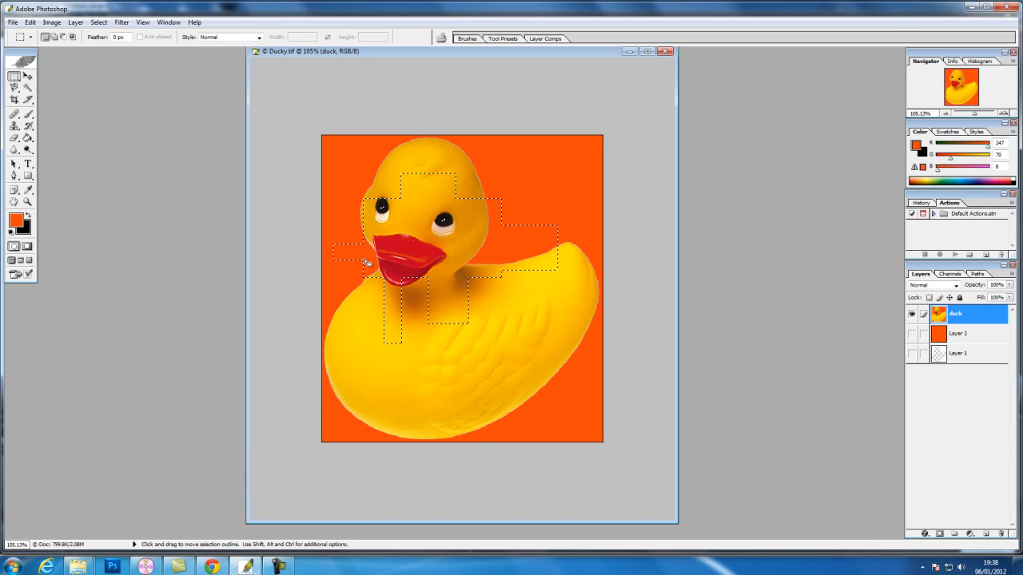